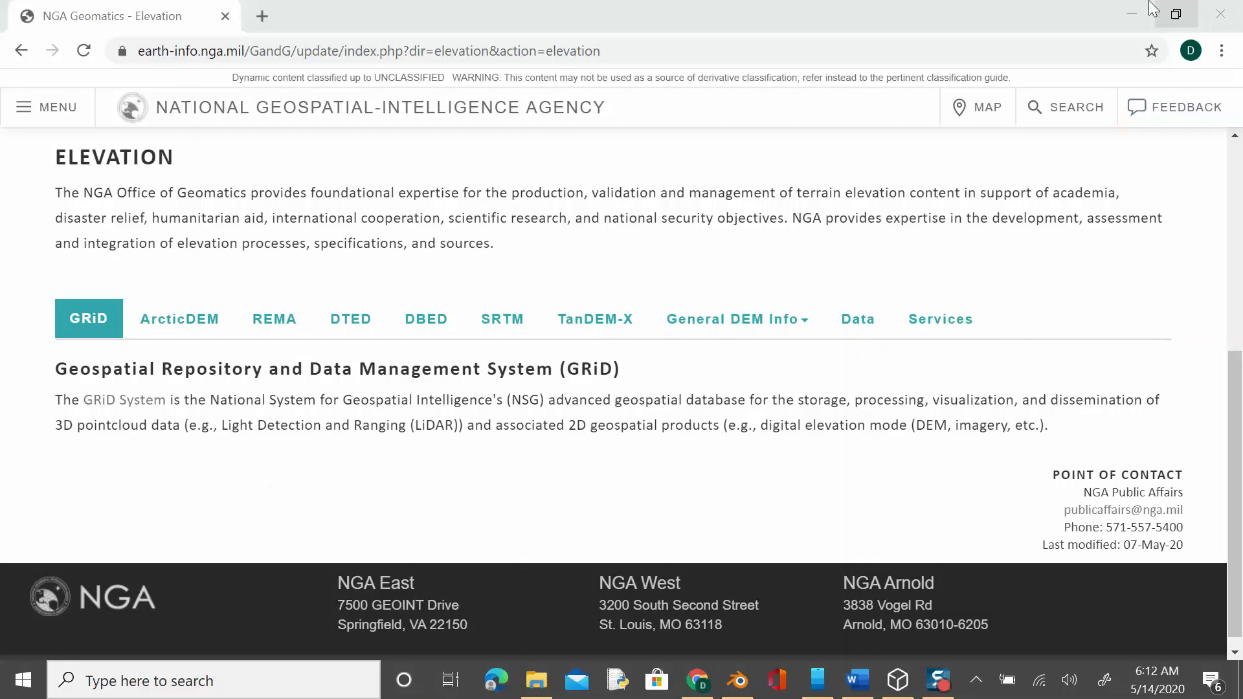
Switch to the chair_photos folder in File Explorer and open its first photo, 20200512_121446
click(1122, 17)
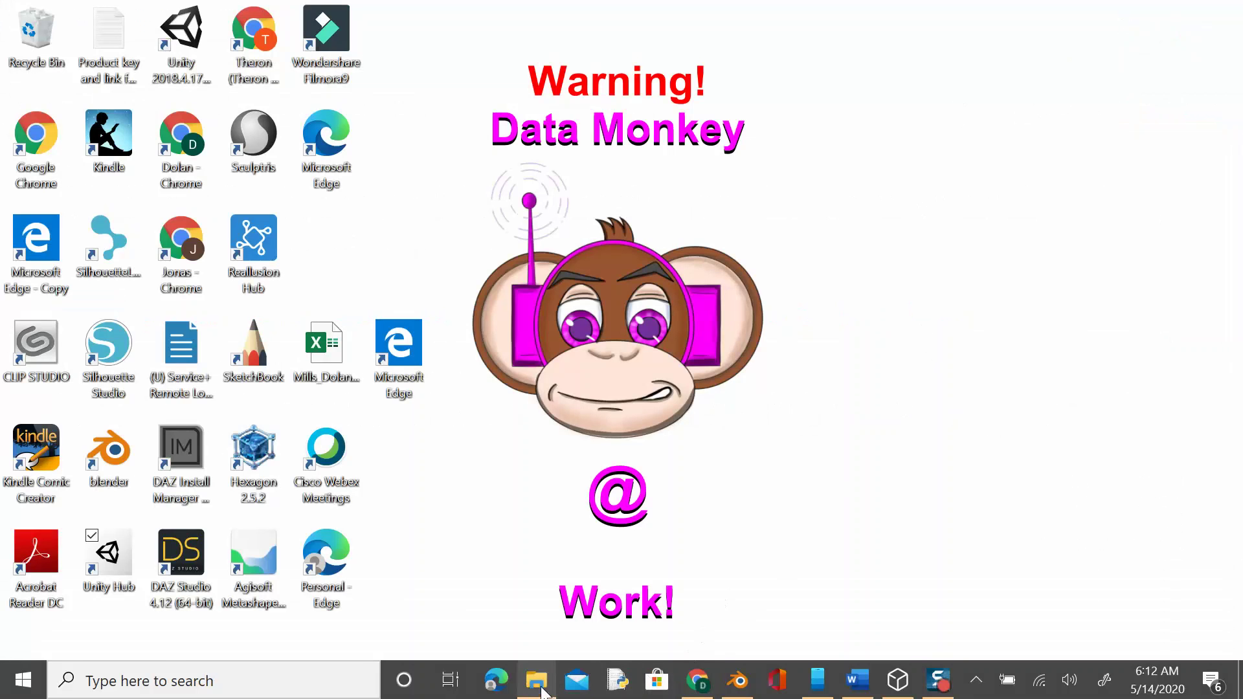
click(540, 684)
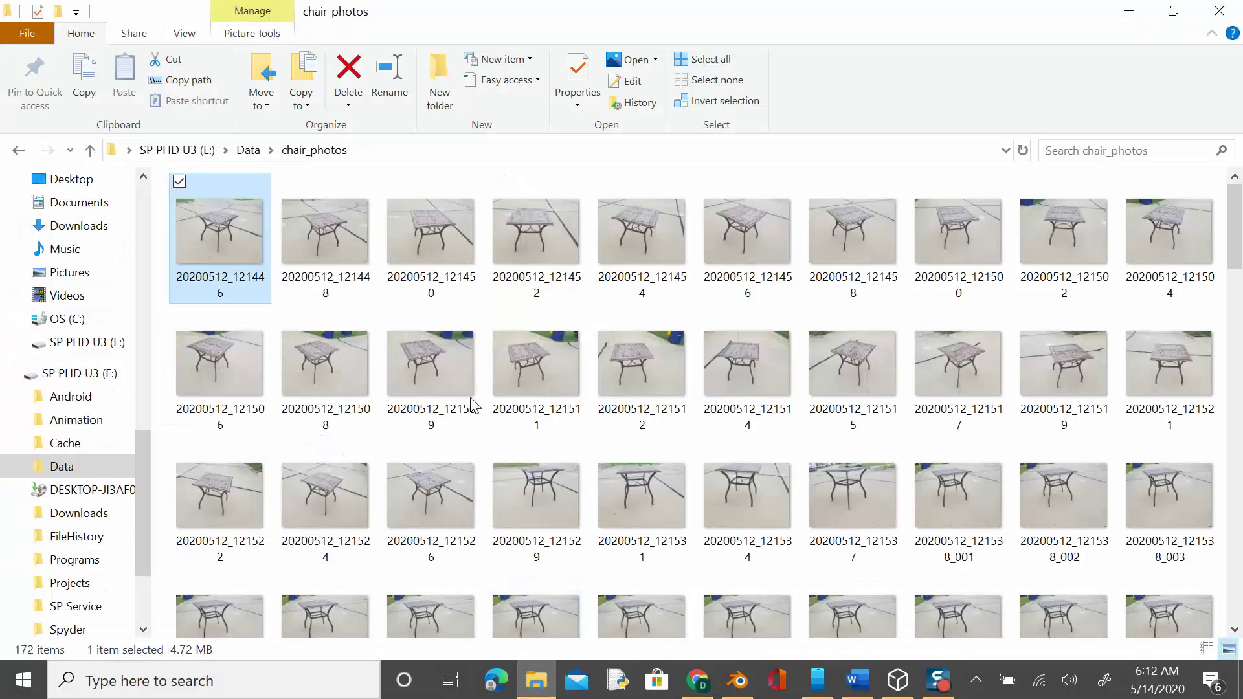
double_click(230, 242)
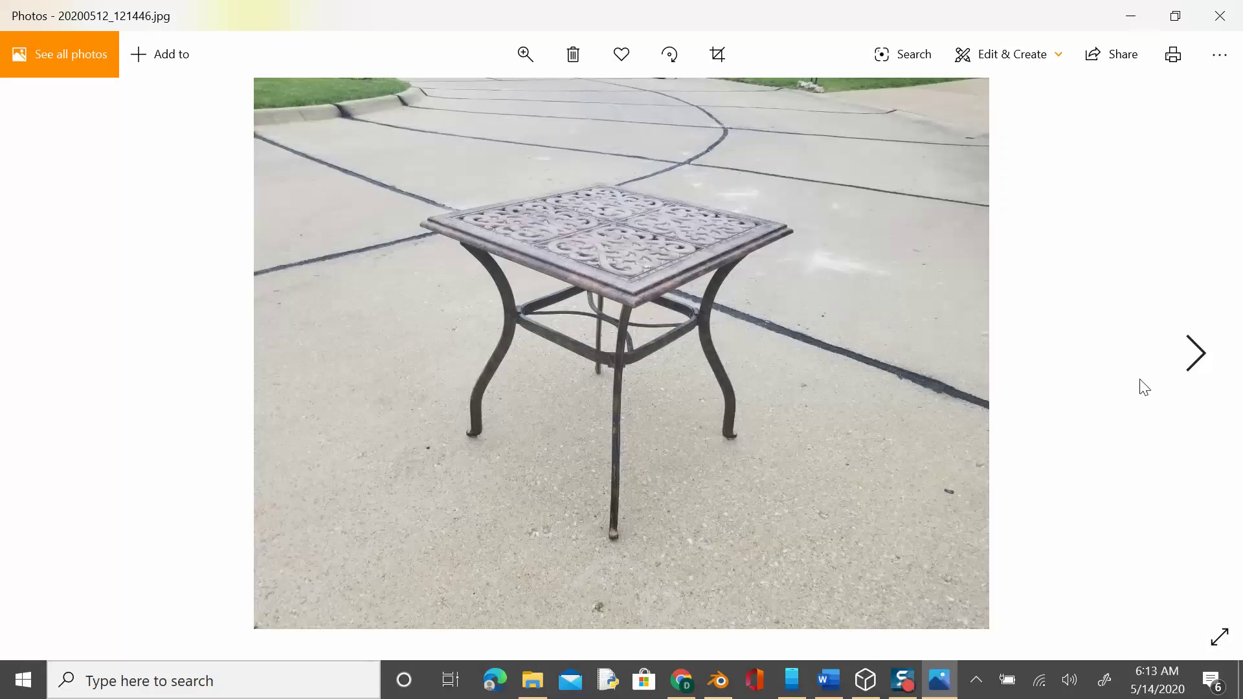
Browse forward through the table photos up to 20200512_121511 to examine the shooting angles, and close the photo viewer
click(1197, 365)
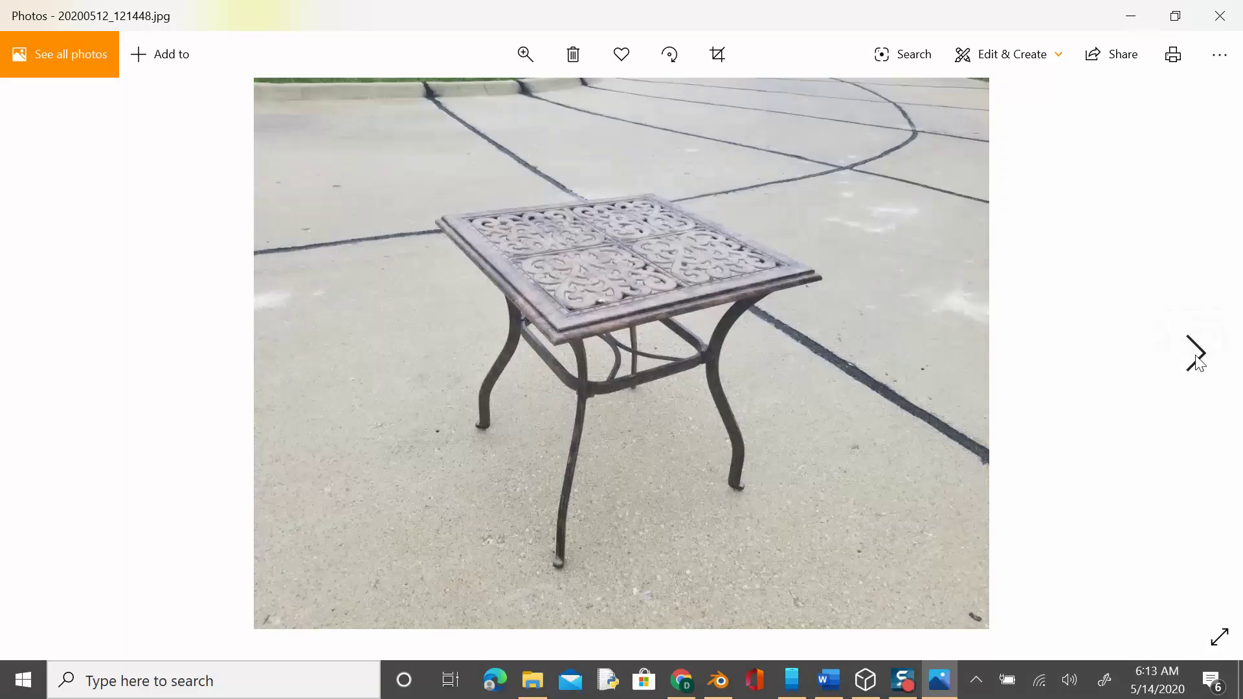
click(1197, 364)
click(1197, 365)
click(1197, 364)
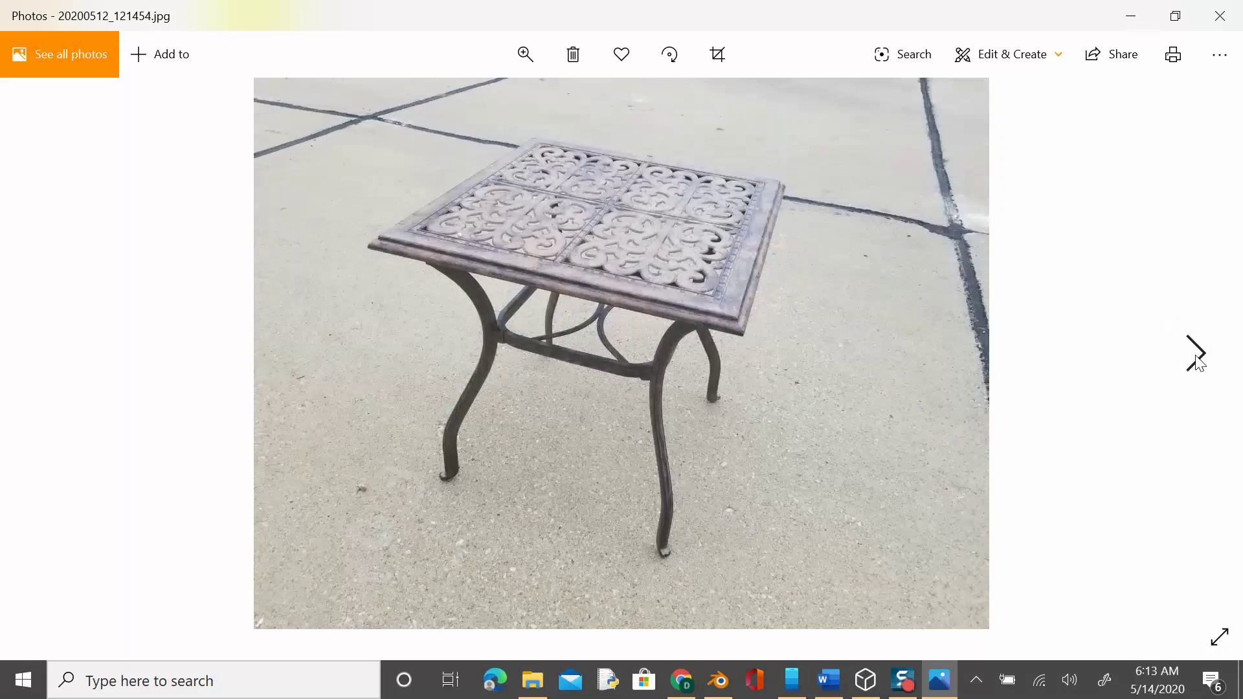
click(1198, 364)
click(1198, 364)
click(1197, 365)
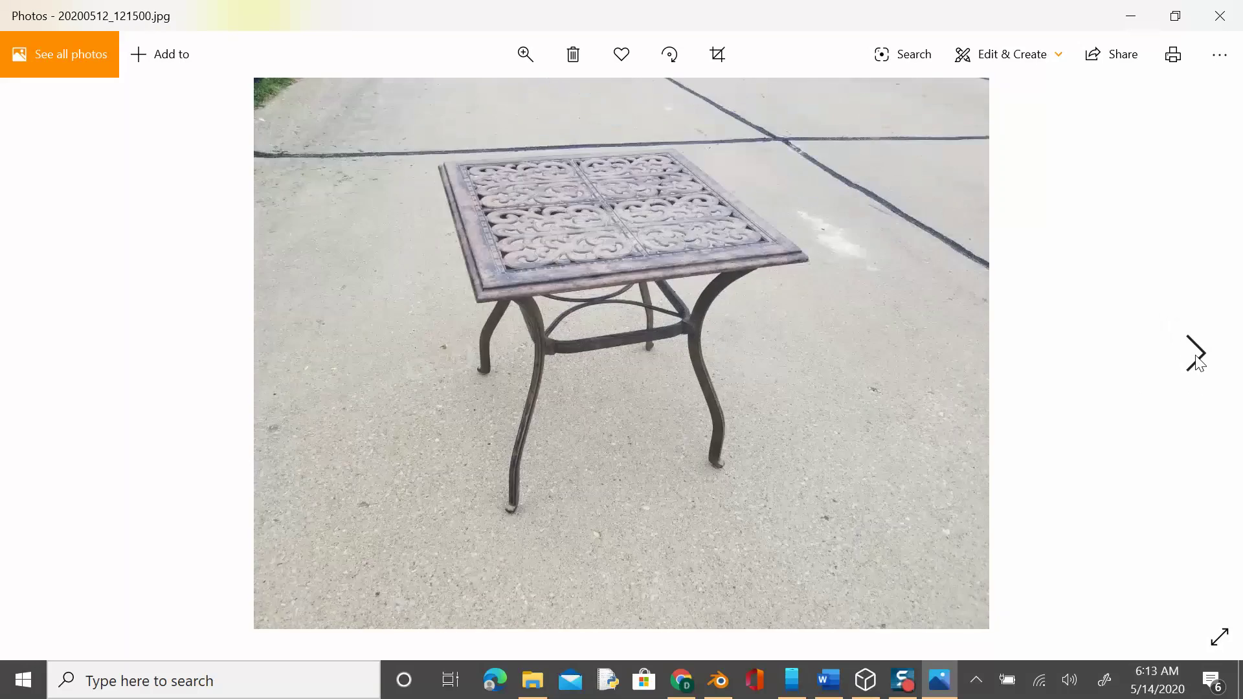
click(1197, 364)
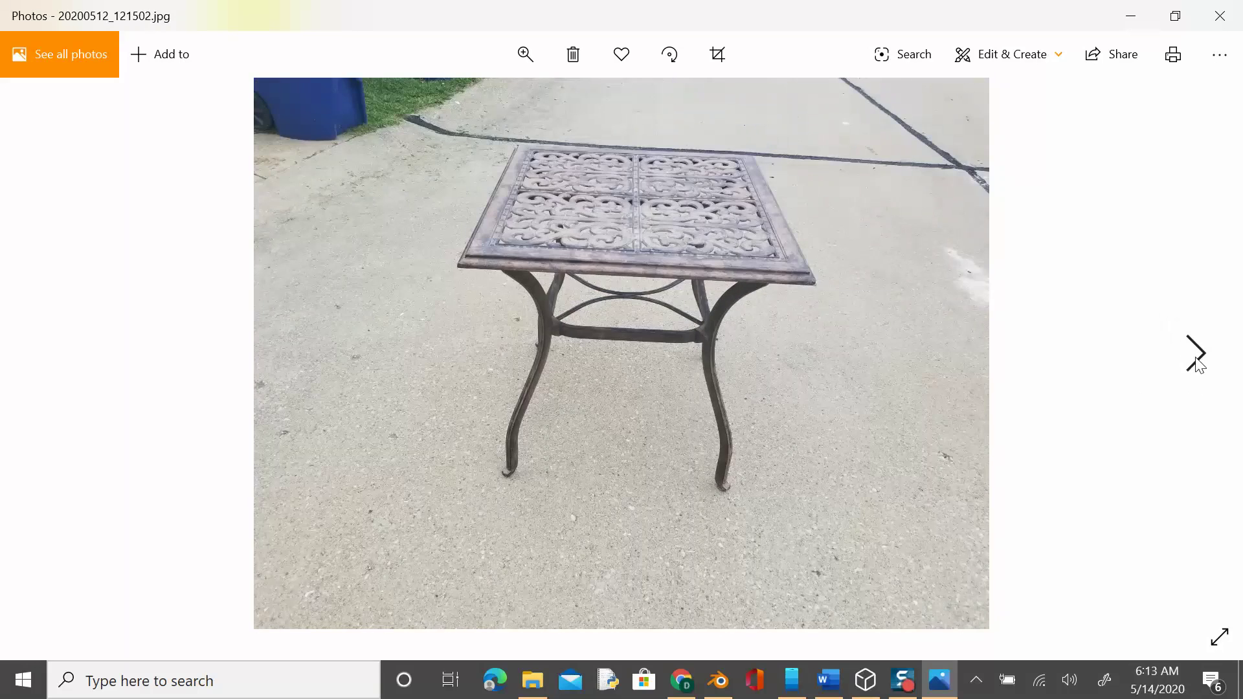
click(1197, 364)
click(1198, 365)
click(1197, 364)
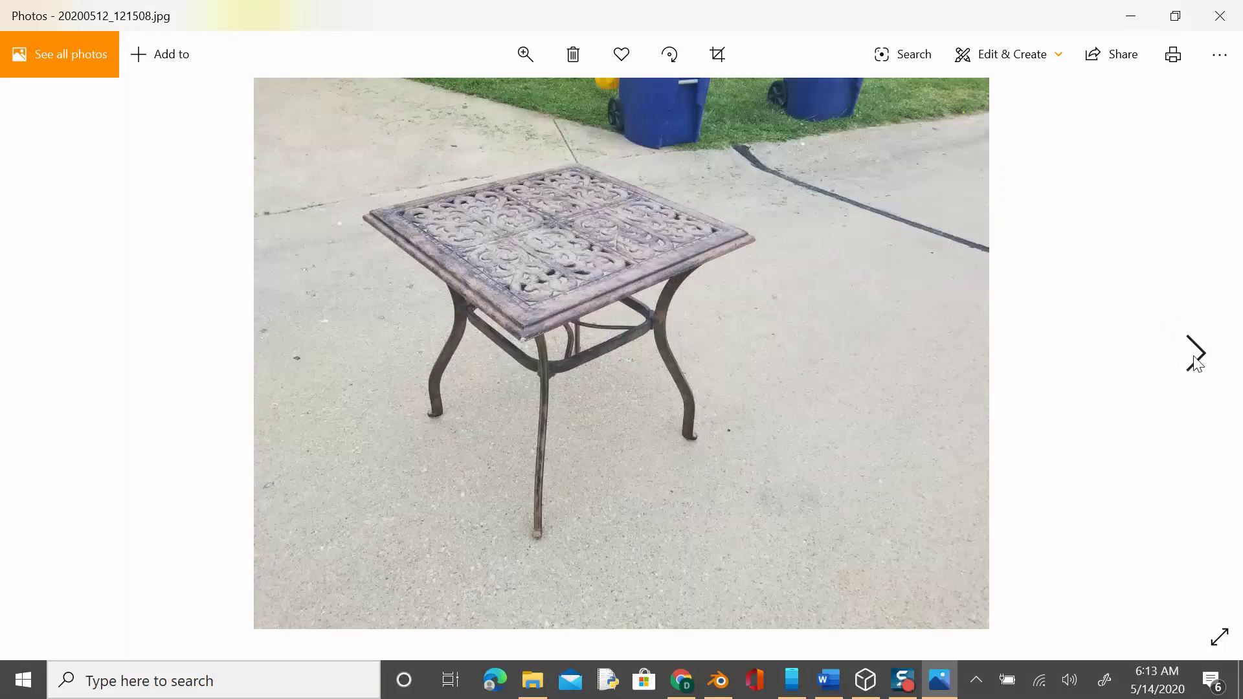
click(1197, 365)
click(1197, 364)
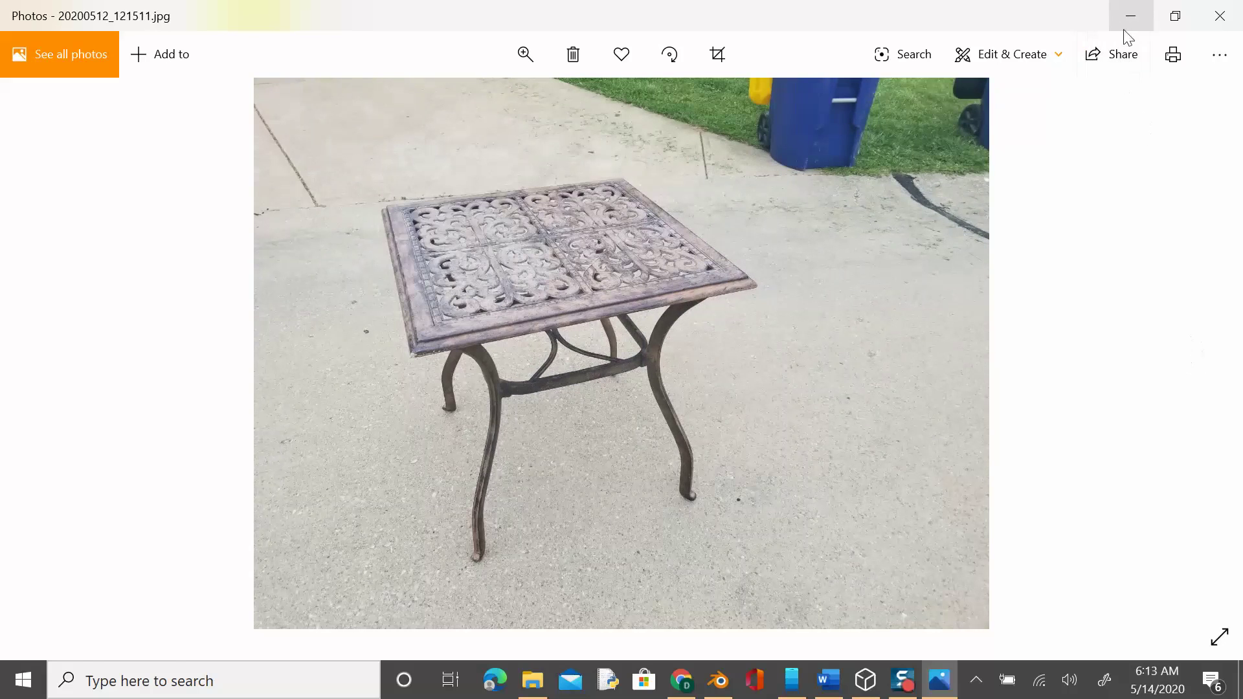
click(1230, 13)
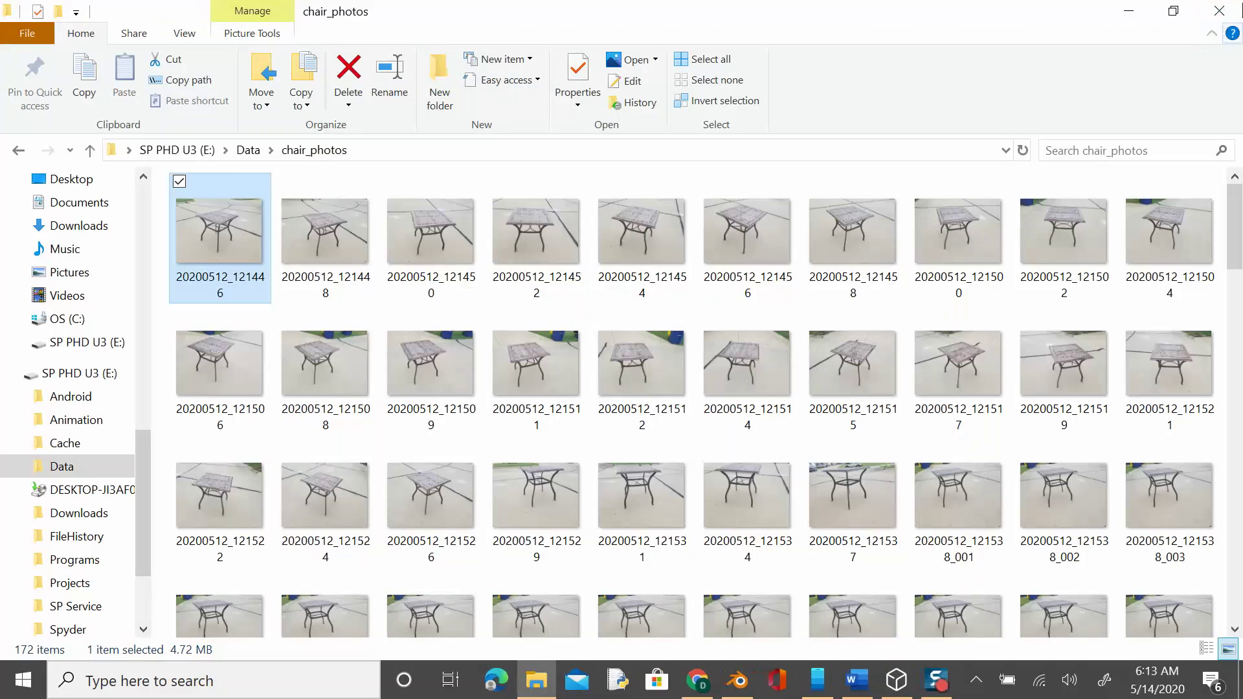
Launch Agisoft Metashape and show the chair_photos folder in a smaller window over it
click(1139, 12)
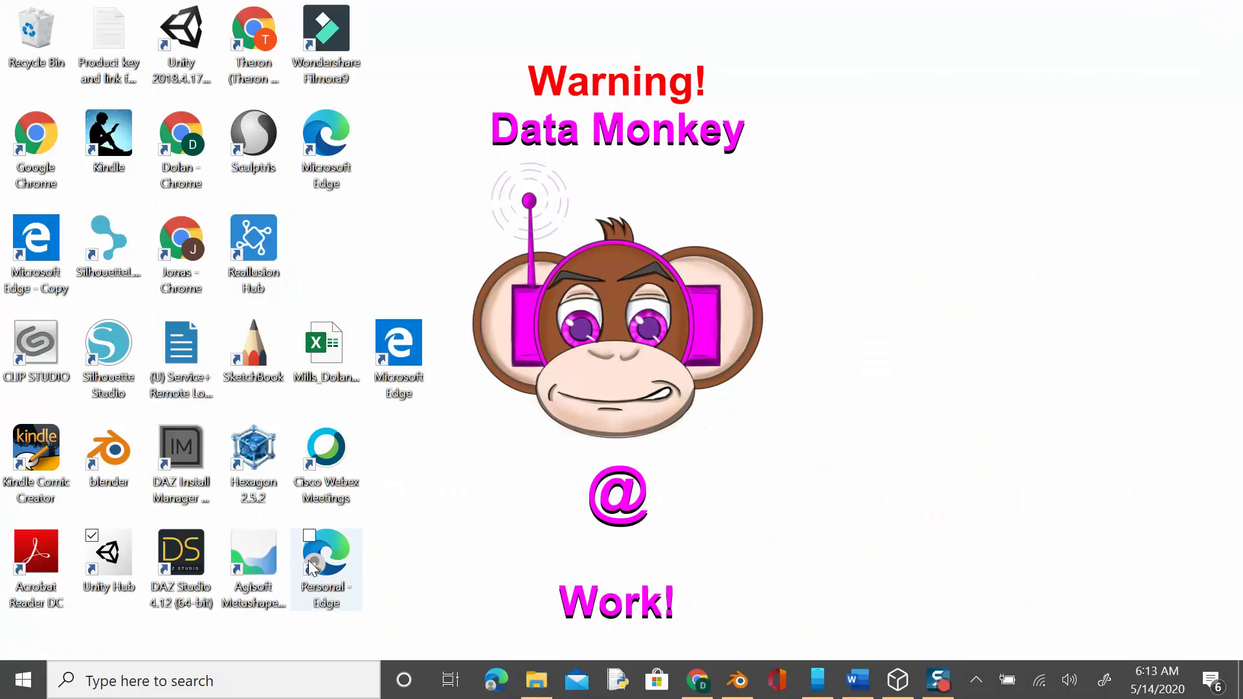
click(258, 560)
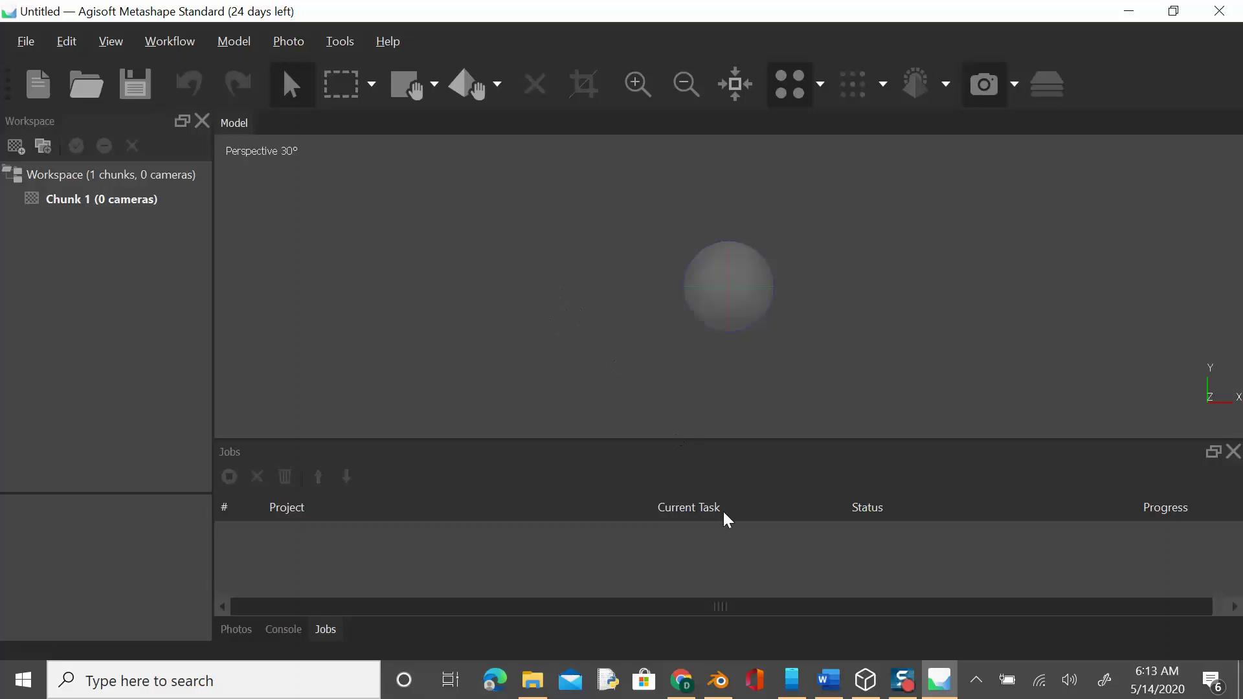
click(548, 686)
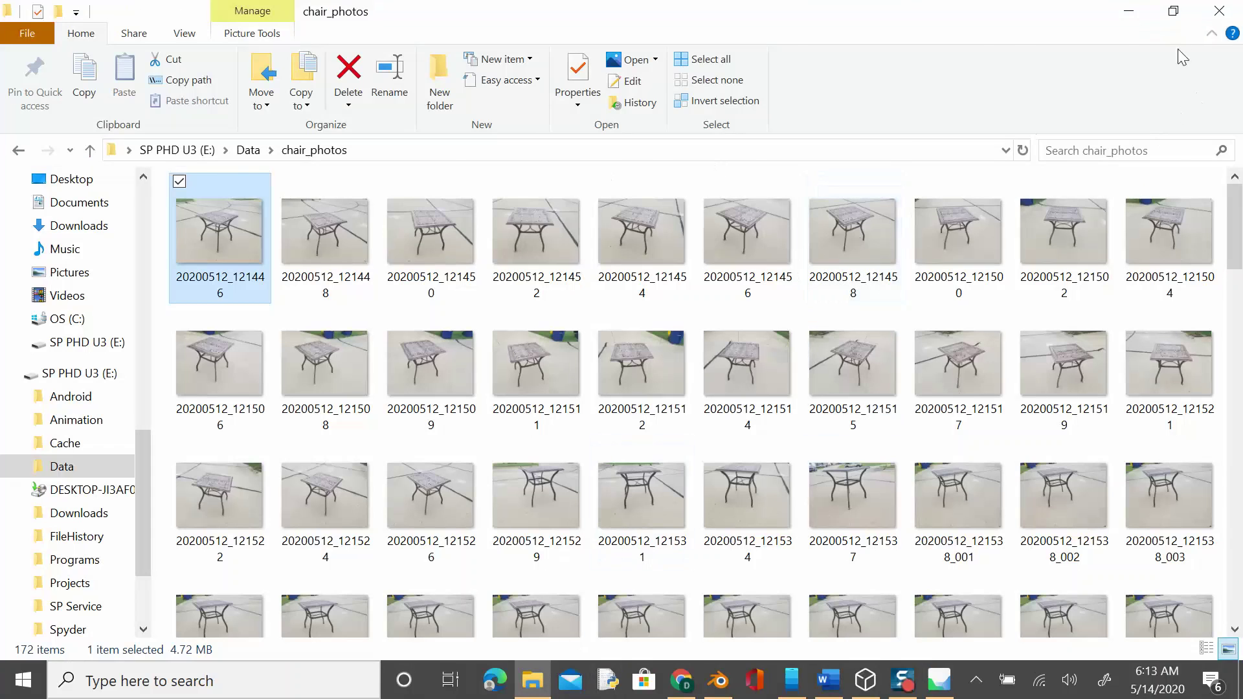
click(1174, 10)
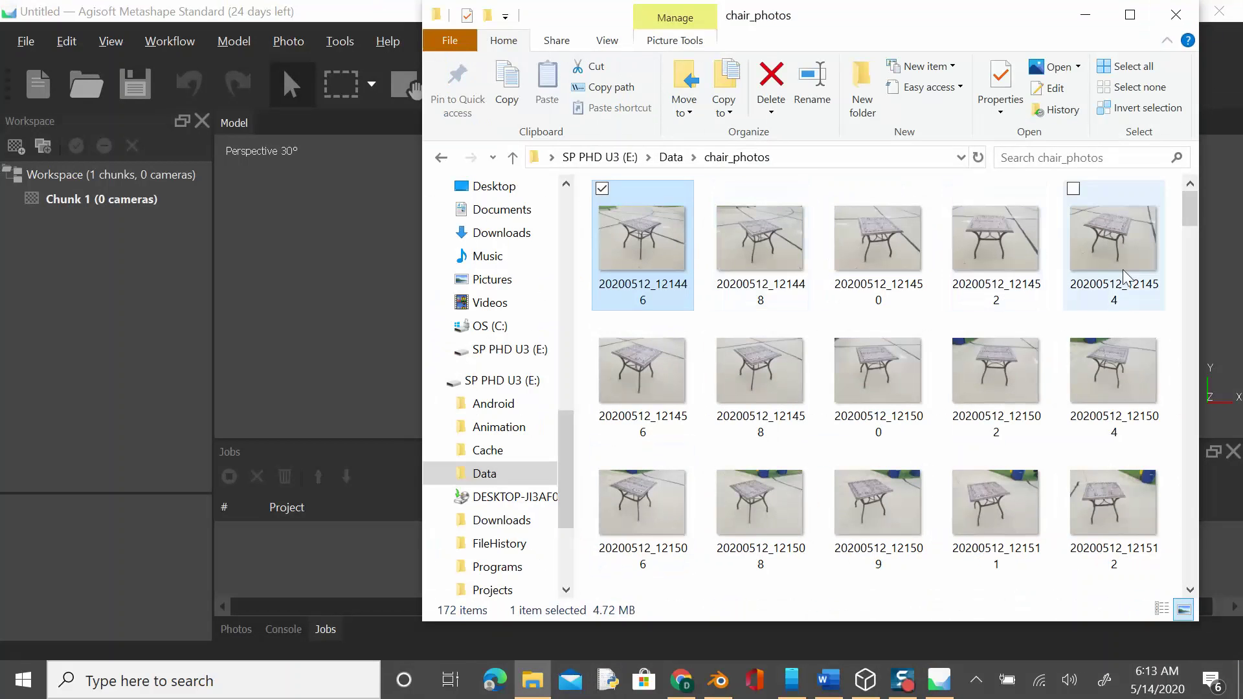
Add all photos from the chair_photos folder to the Metashape workspace and bring Metashape to the front
drag(1190, 213, 1198, 573)
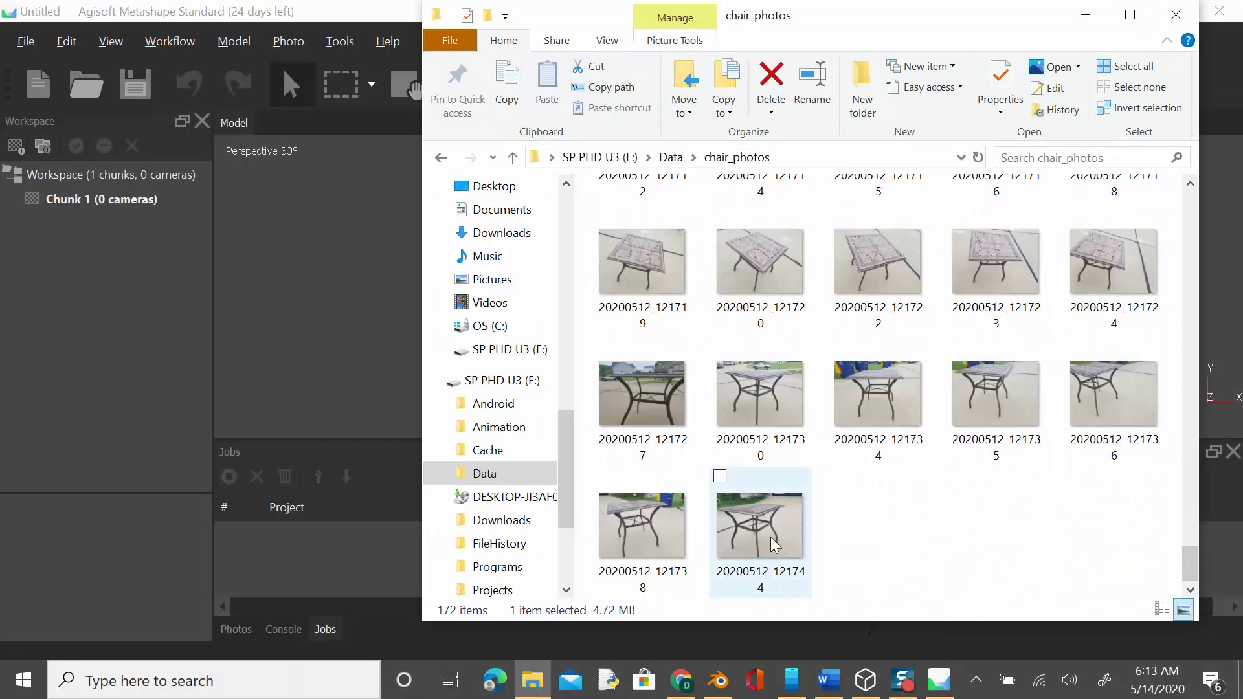
key(ctrl+a)
drag(776, 546, 156, 344)
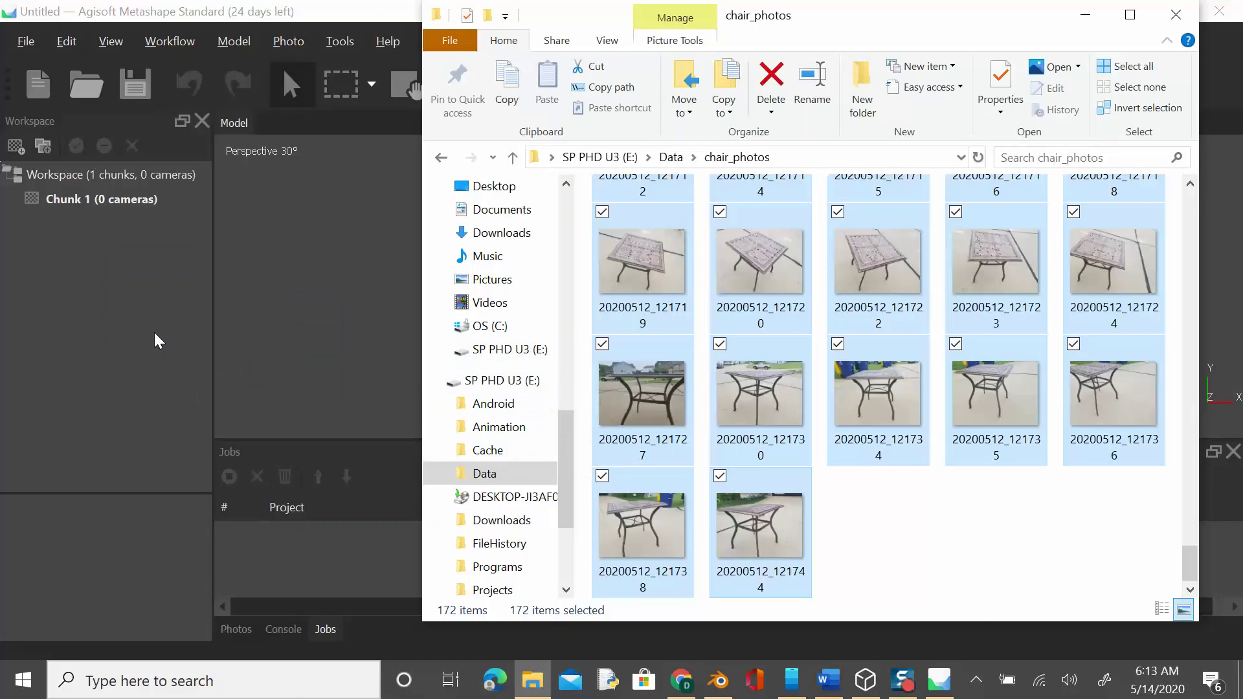
click(352, 9)
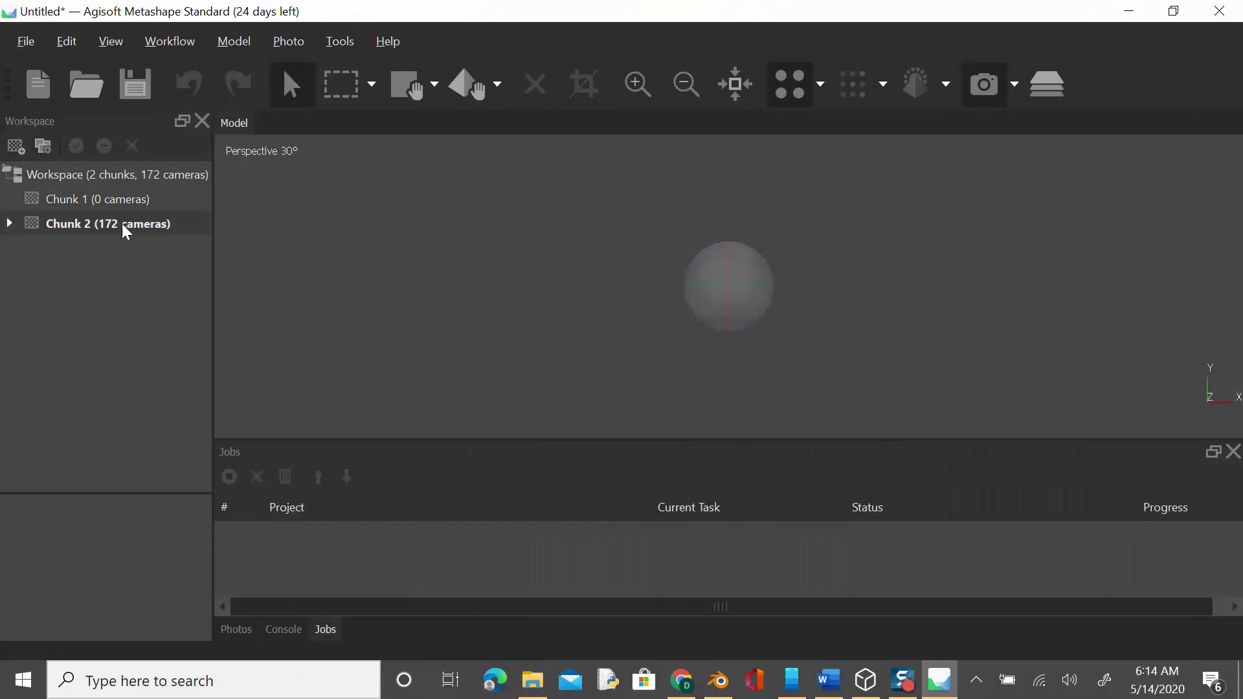
Review the photogrammetry workflow commands, look at the table_point_cloud object in Blender, and return to Metashape
click(188, 48)
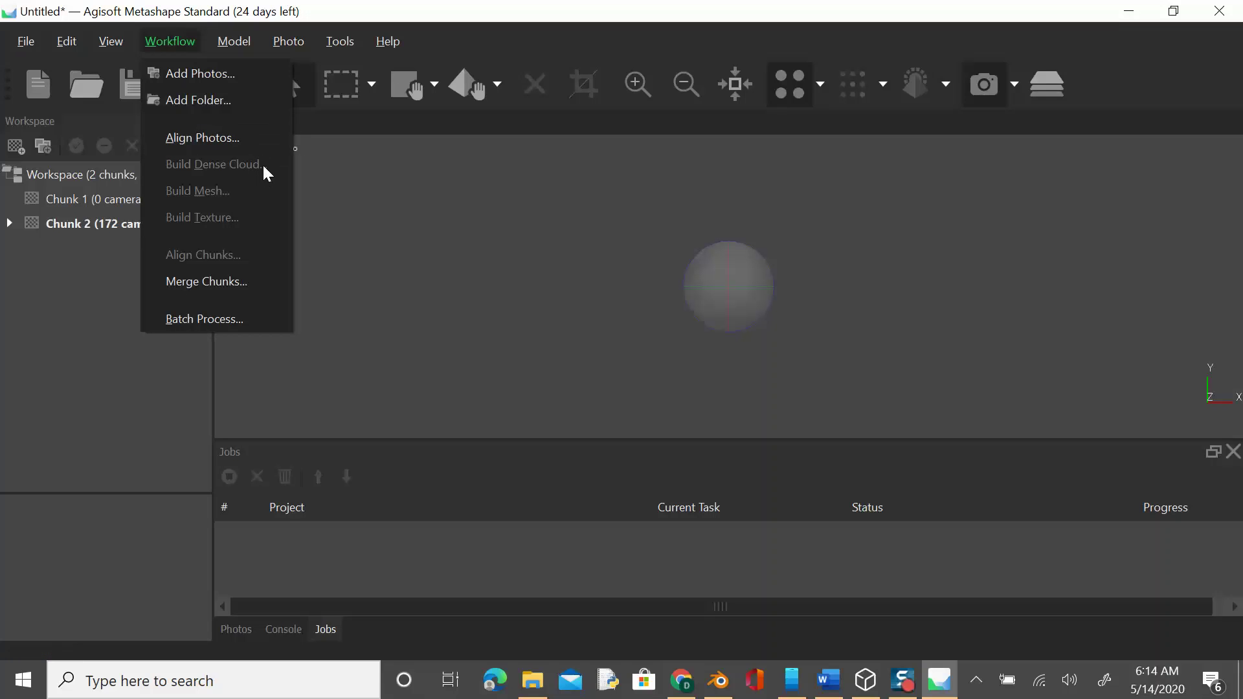
click(719, 681)
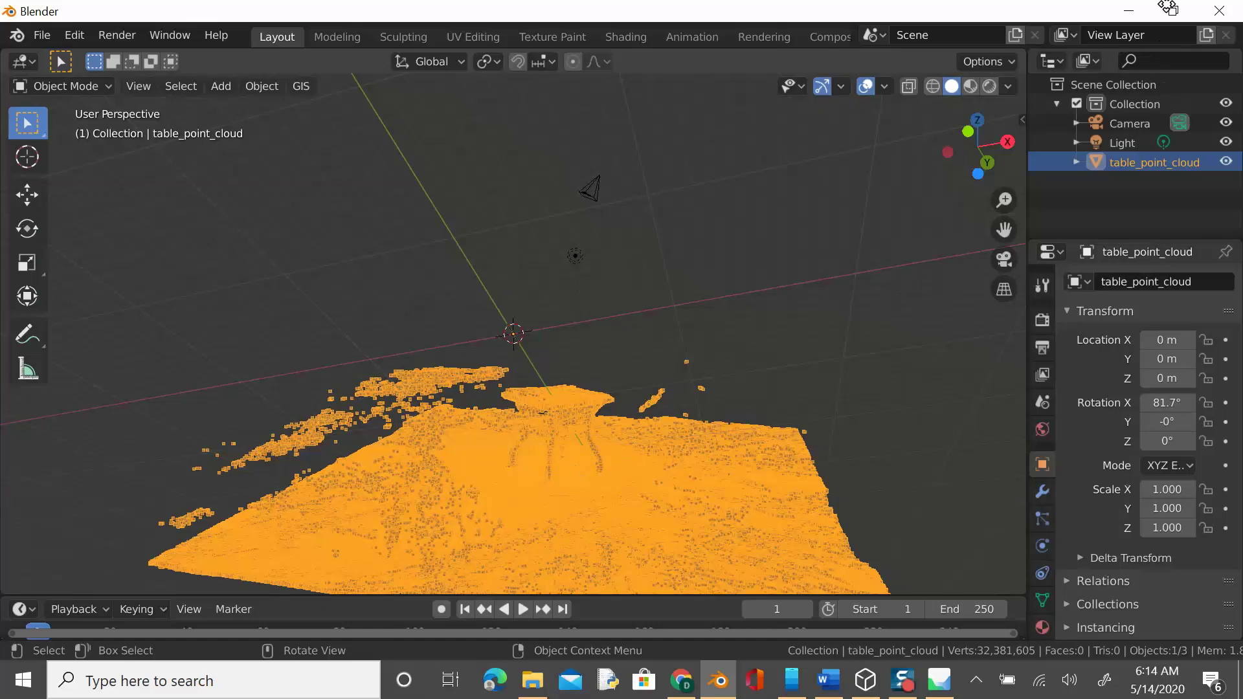
click(1130, 14)
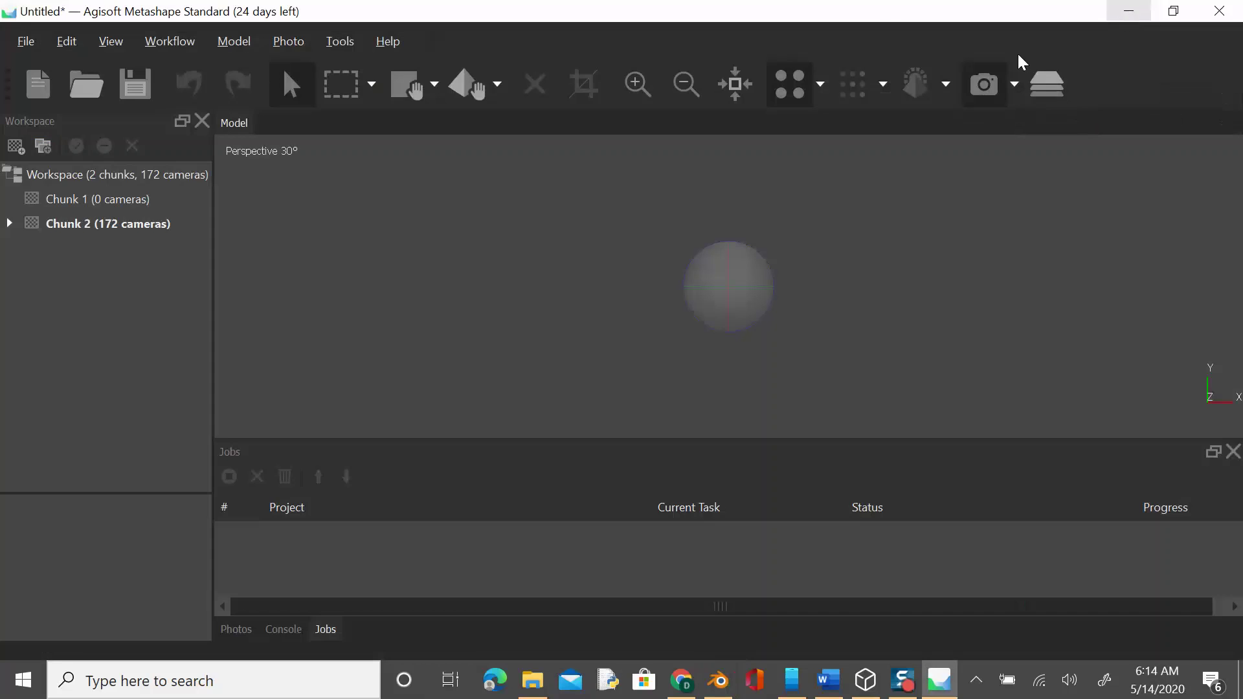
Open the drone_project_table project, discarding the changes to the untitled project
click(26, 41)
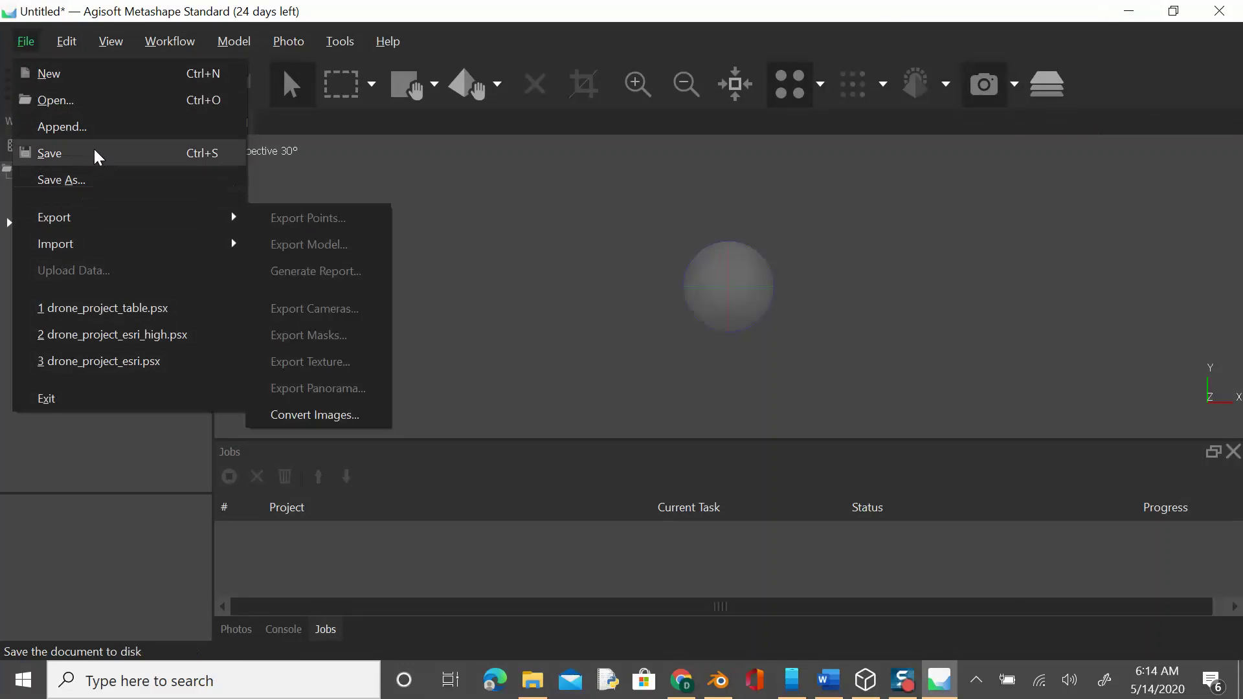
click(73, 103)
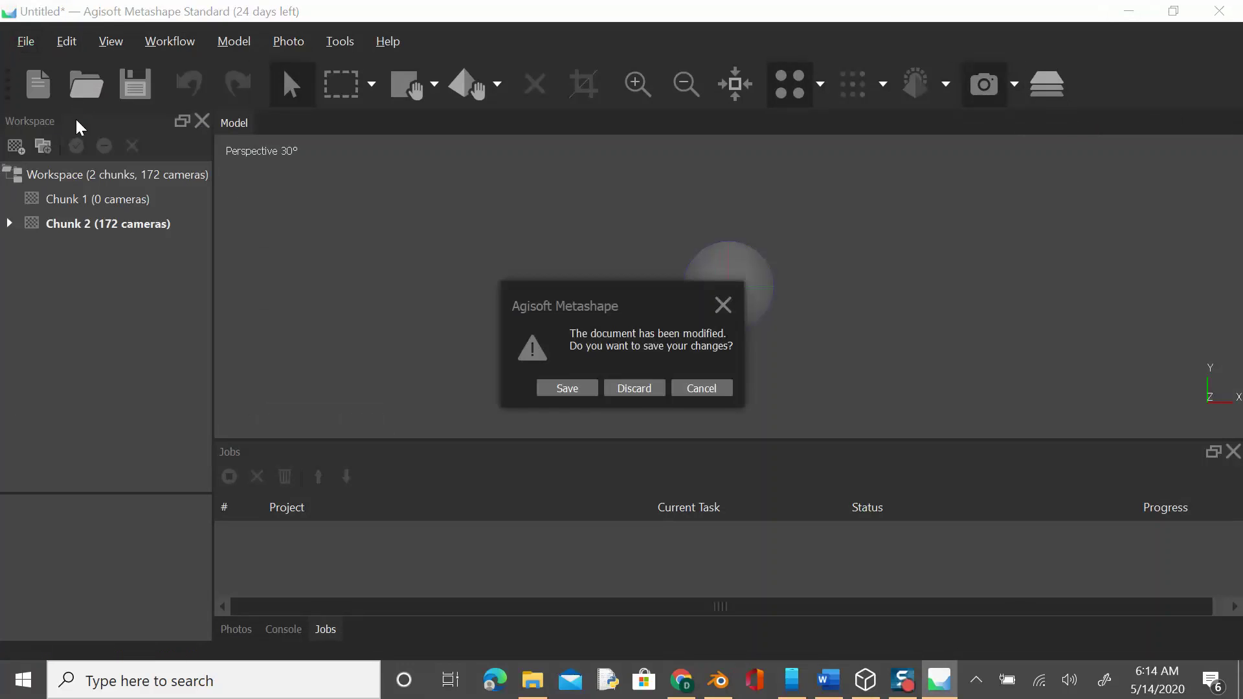
click(632, 389)
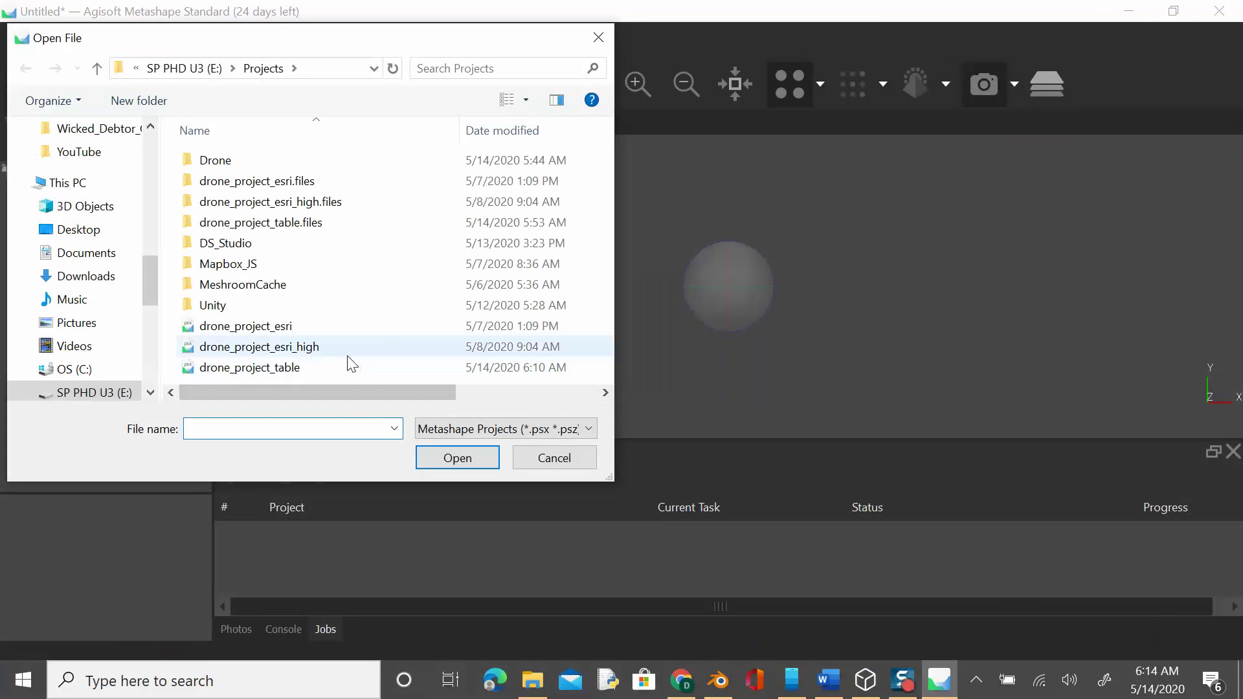
click(280, 368)
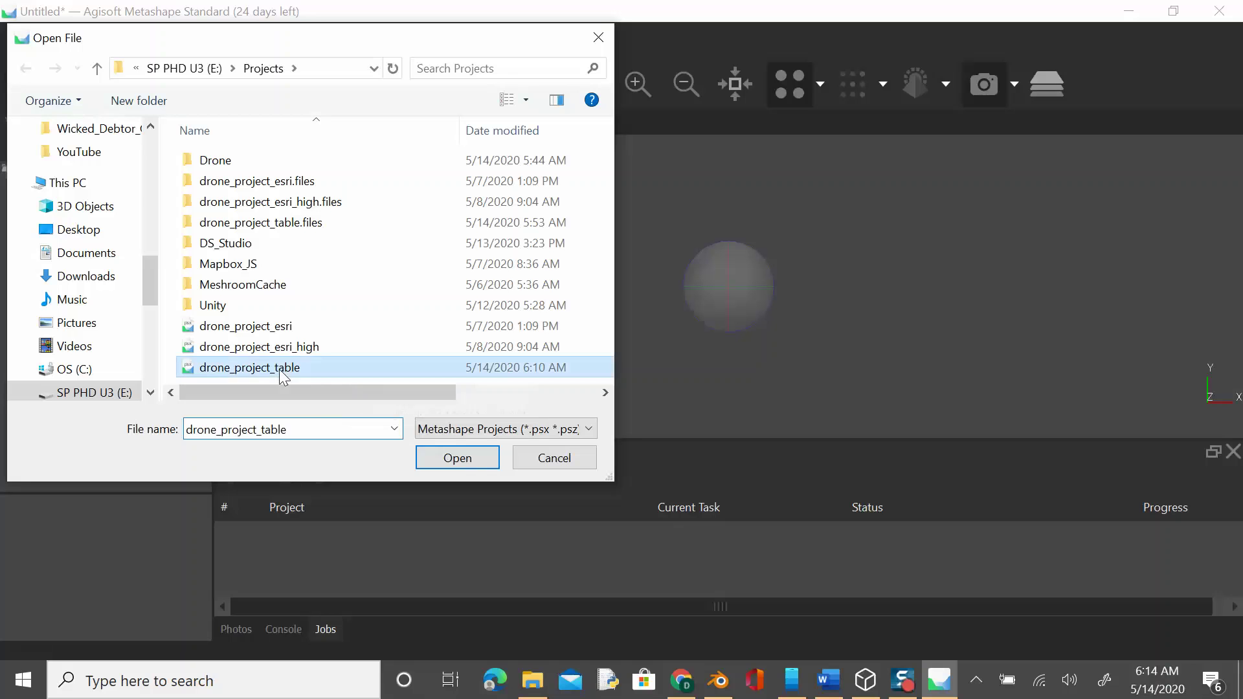
click(458, 459)
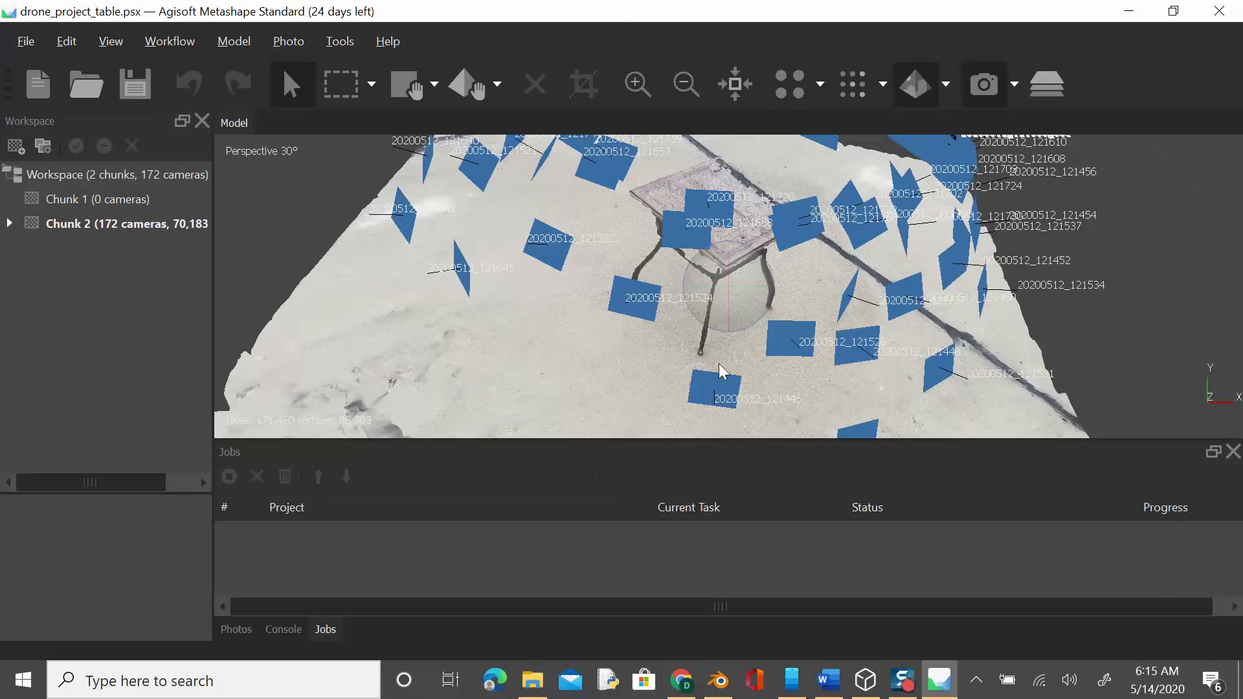
Examine the textured table model and the surrounding camera positions from several angles and distances
scroll(734, 243, down, 5)
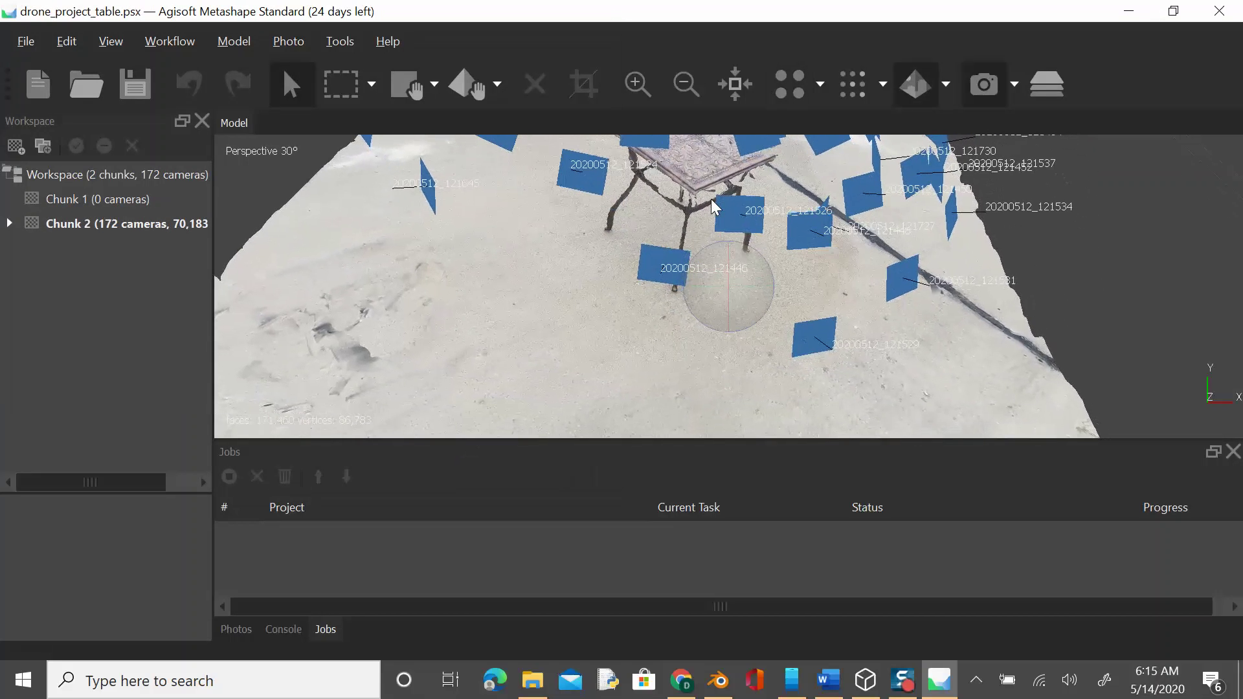
drag(761, 279, 750, 208)
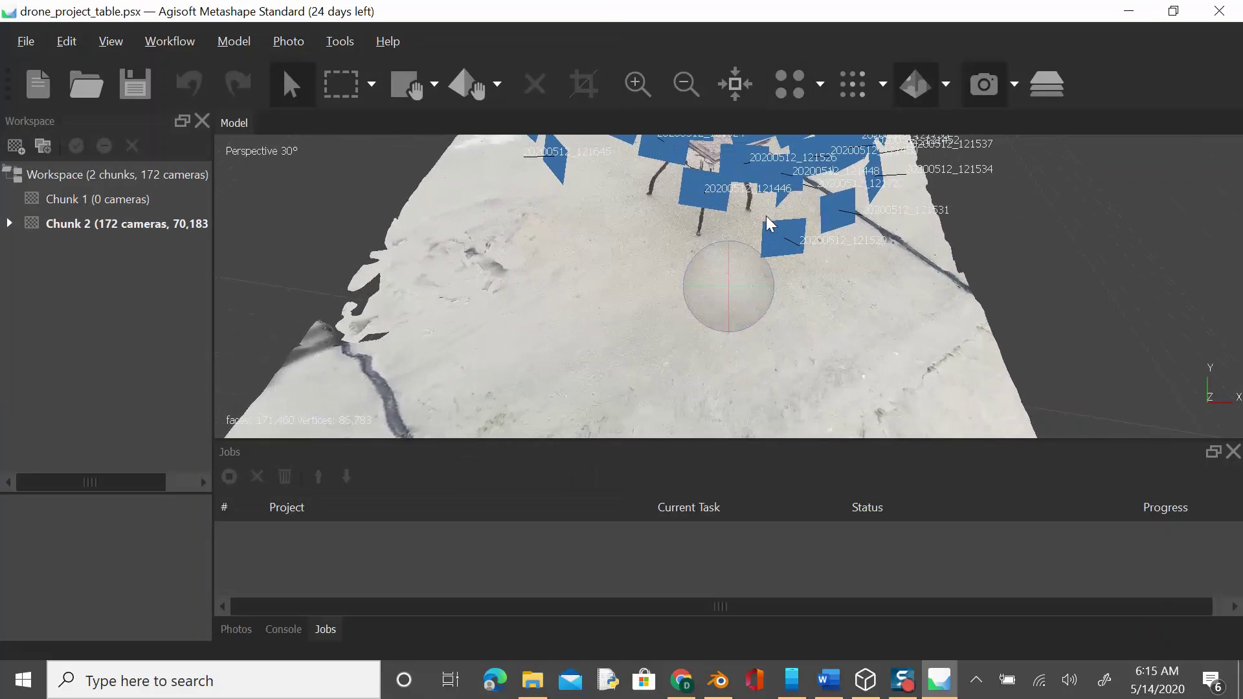
drag(727, 254, 745, 251)
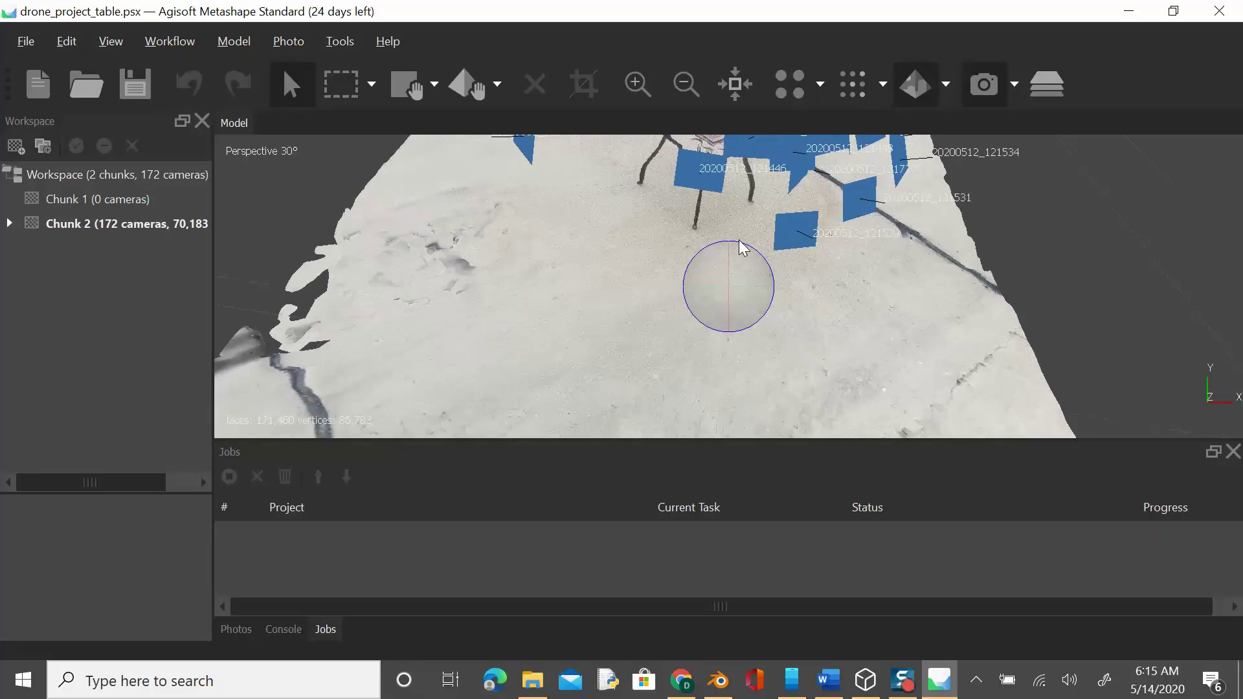
drag(906, 306, 907, 361)
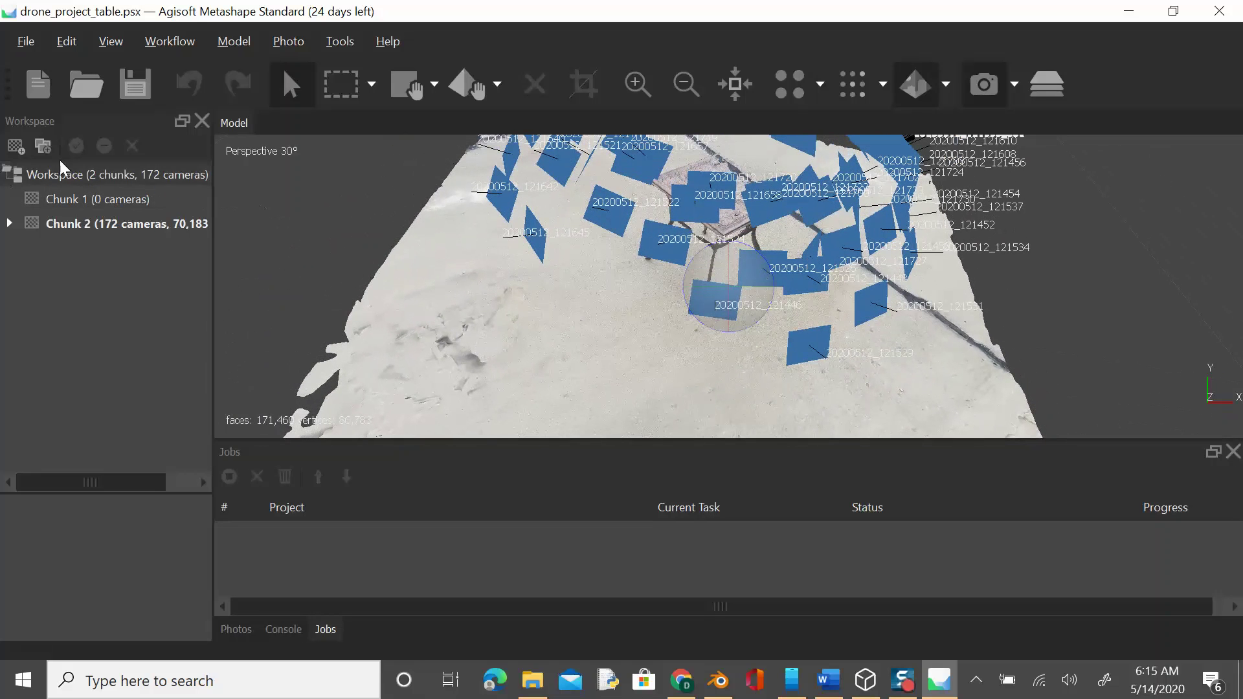
Review the workflow commands for the loaded project and switch to 3D Viewer to view table_3d_surface2.fbx
click(171, 42)
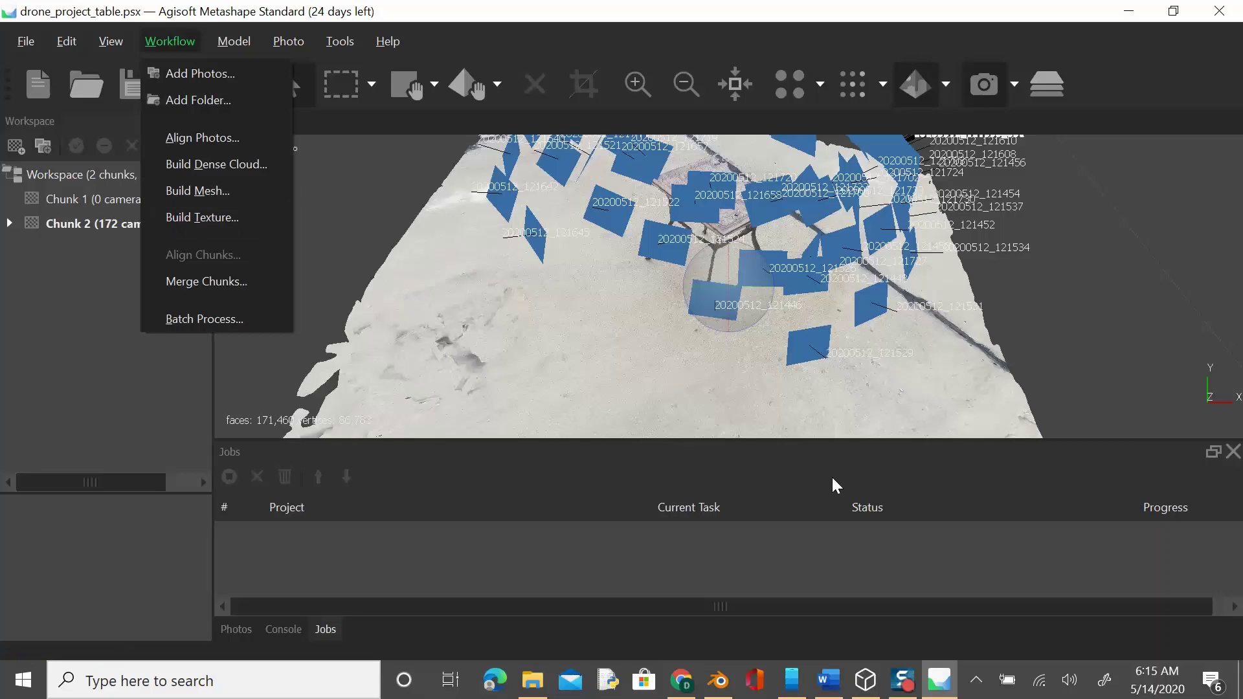
click(866, 680)
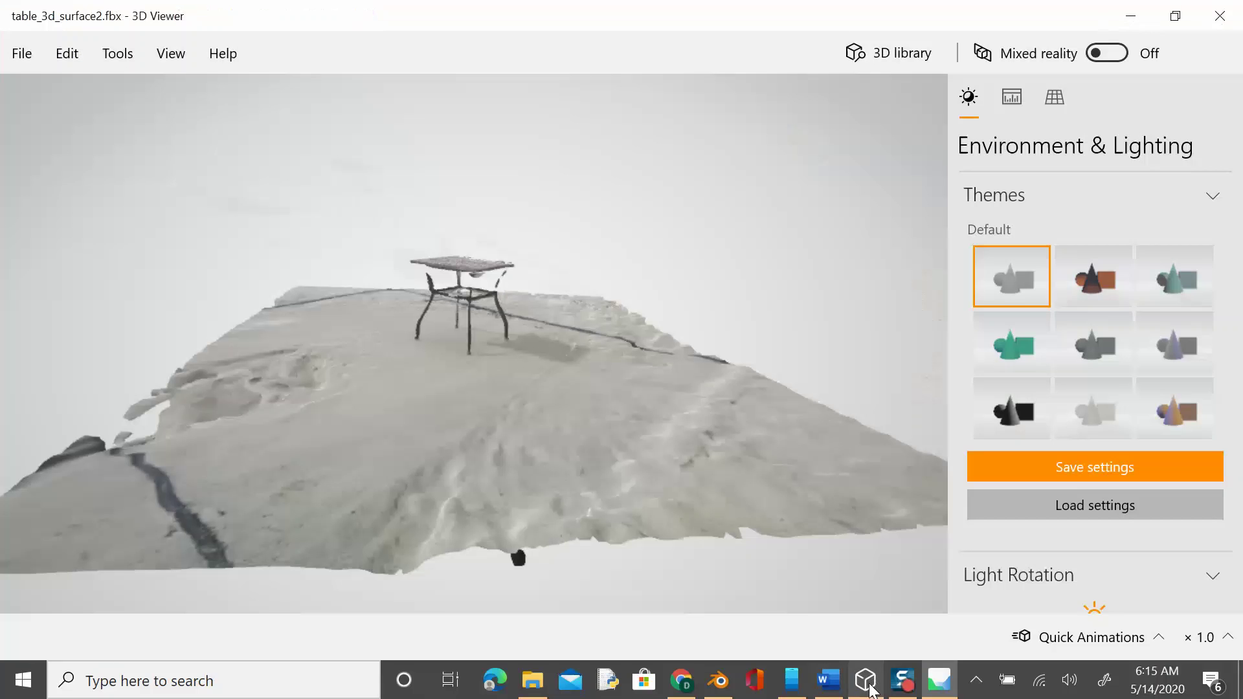